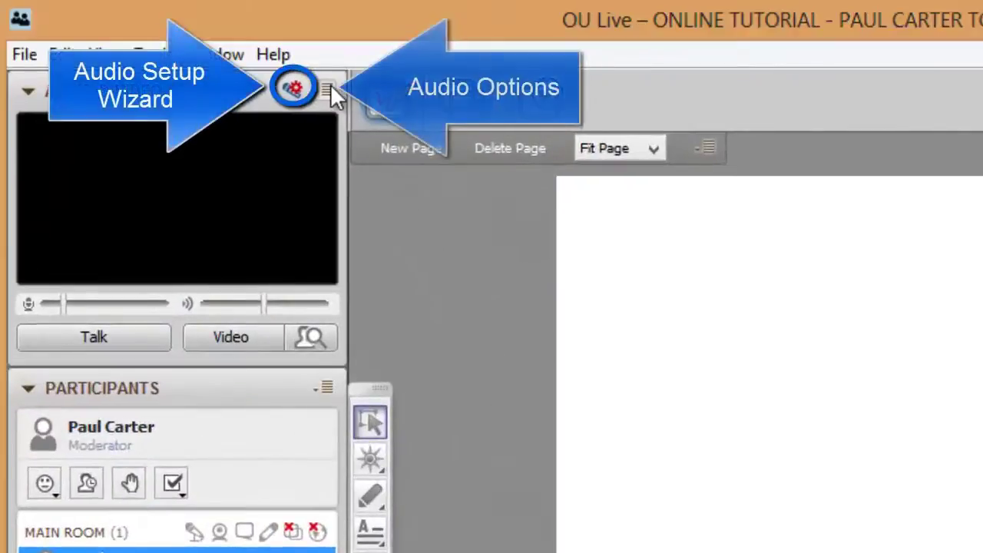
# Show the Audio Options list, then the Tools > Audio setup commands.
pyautogui.click(330, 86)
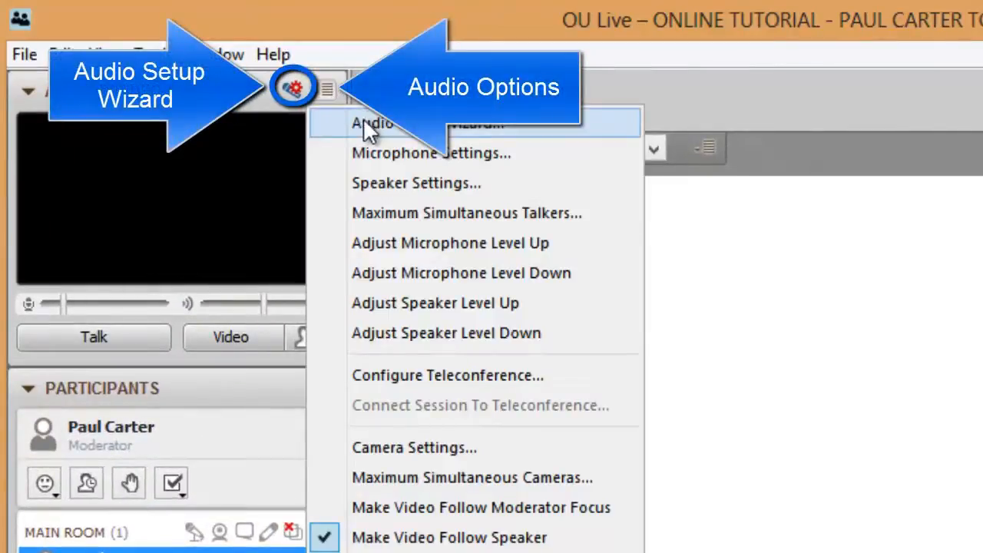
pyautogui.click(153, 54)
pyautogui.moveTo(196, 117)
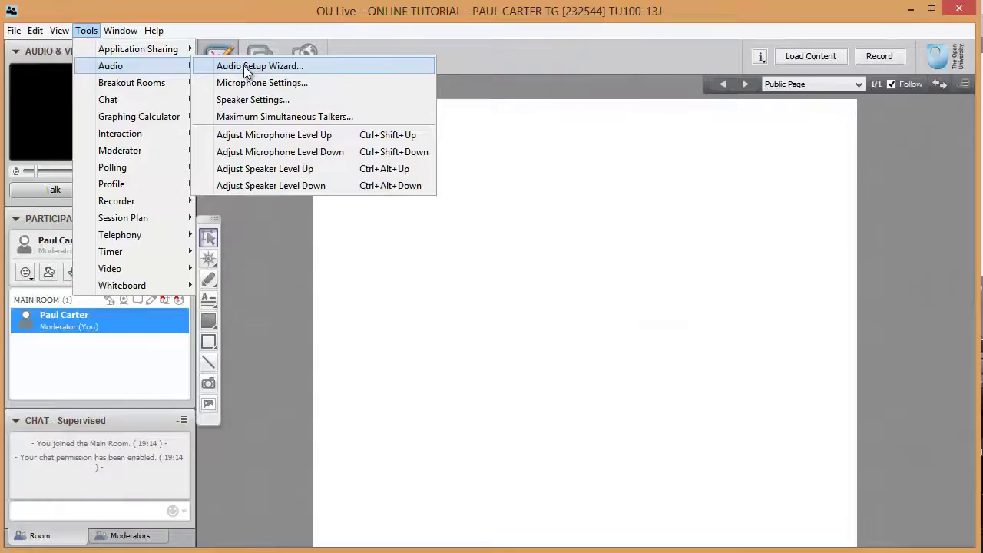
# In the Audio Setup Wizard, choose Speakers (2- High Definition Audio Device) as output.
pyautogui.click(243, 65)
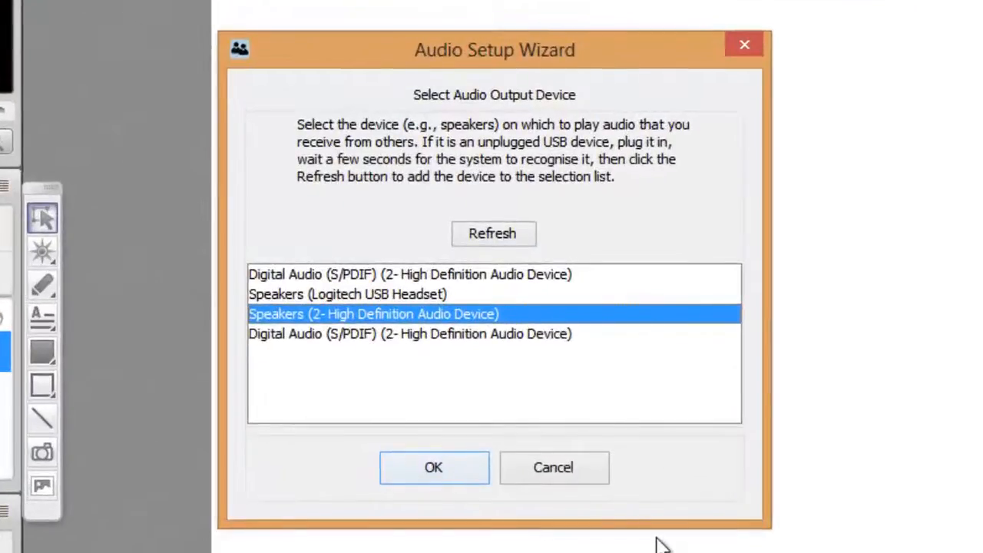
pyautogui.click(343, 276)
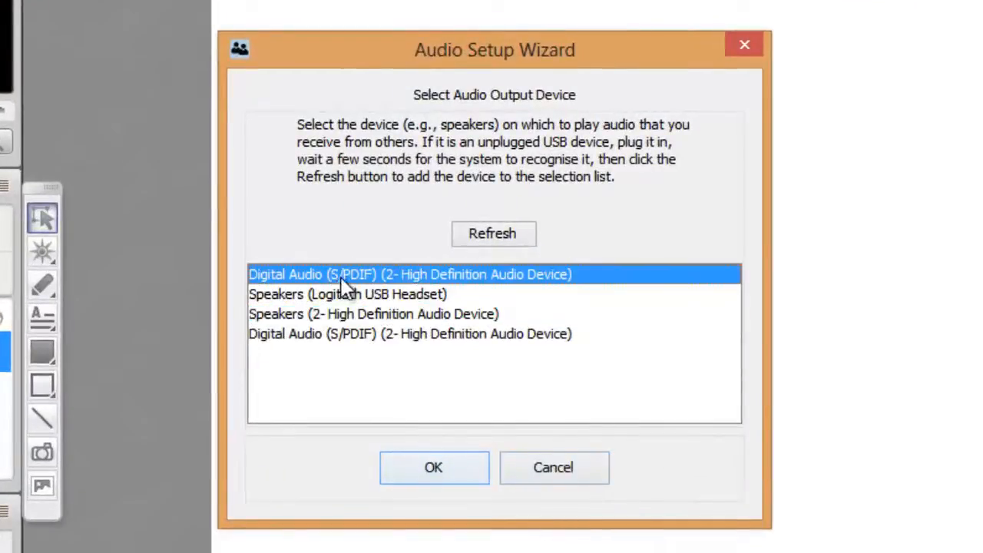
pyautogui.click(340, 295)
pyautogui.click(339, 314)
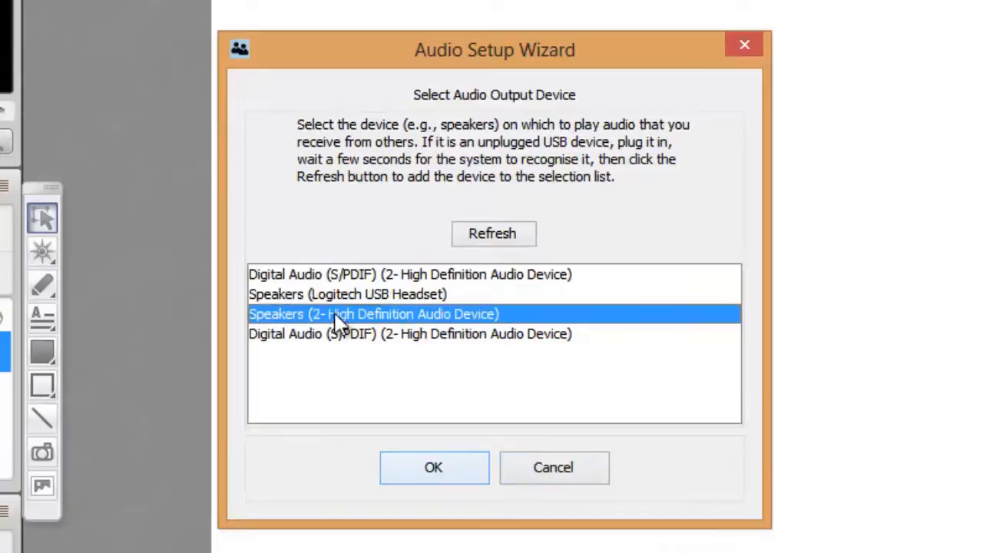
pyautogui.click(434, 468)
# Play and stop the test message to check the speaker volume.
pyautogui.click(437, 472)
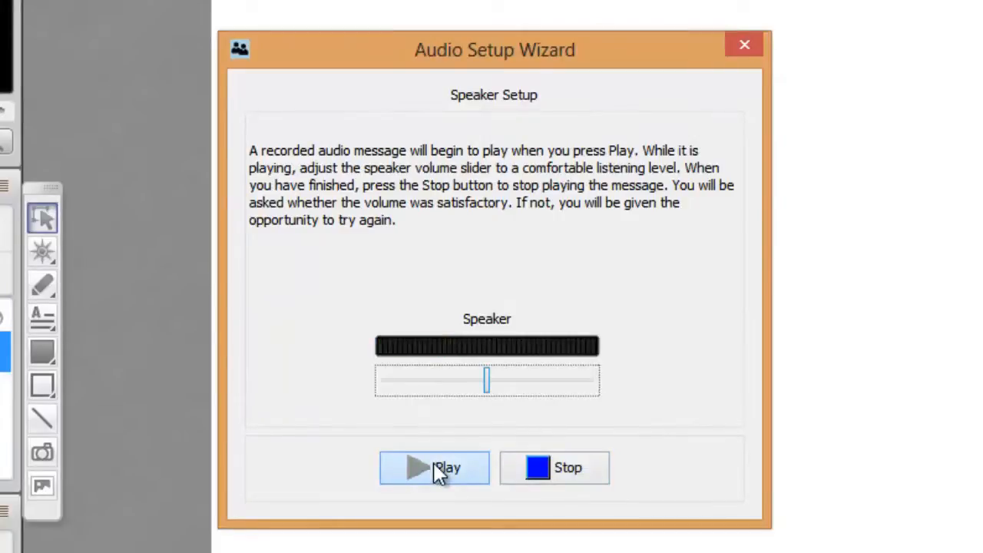
pyautogui.click(549, 469)
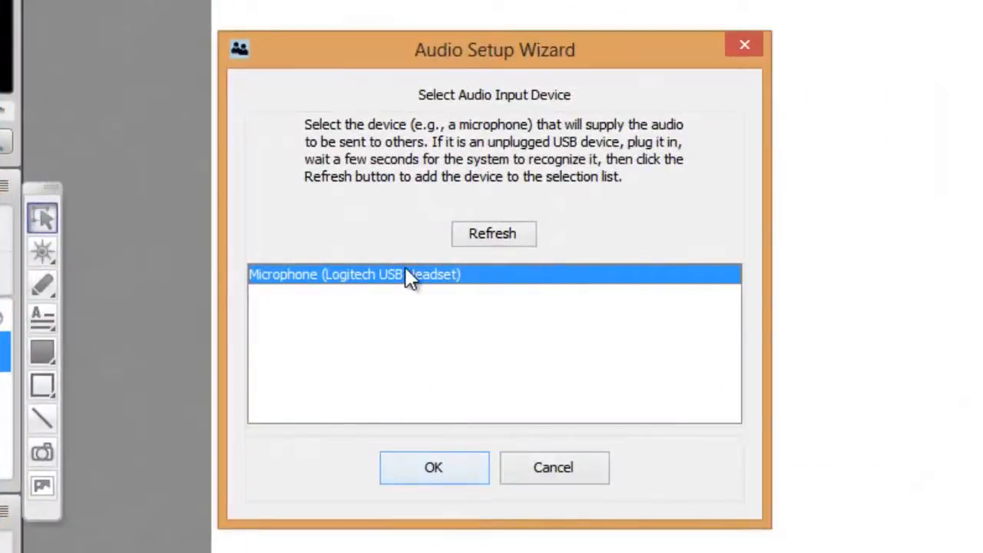
# Confirm the Logitech USB Headset microphone and record a voice test.
pyautogui.click(440, 467)
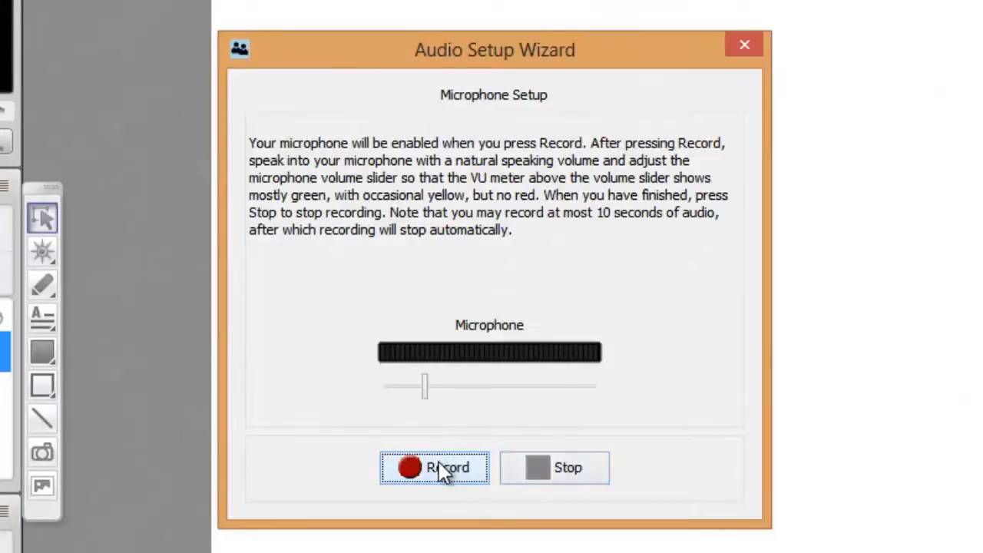
pyautogui.click(438, 463)
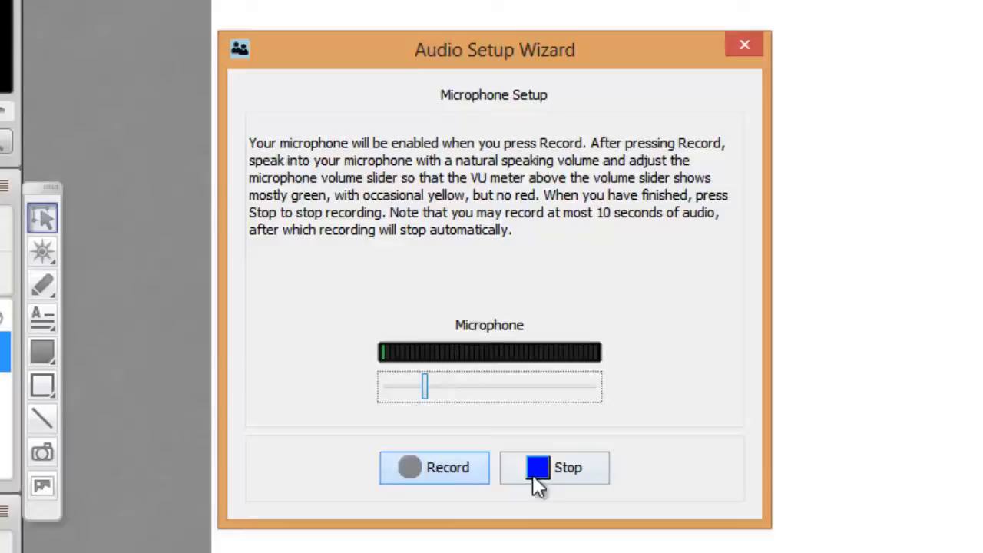
pyautogui.click(553, 471)
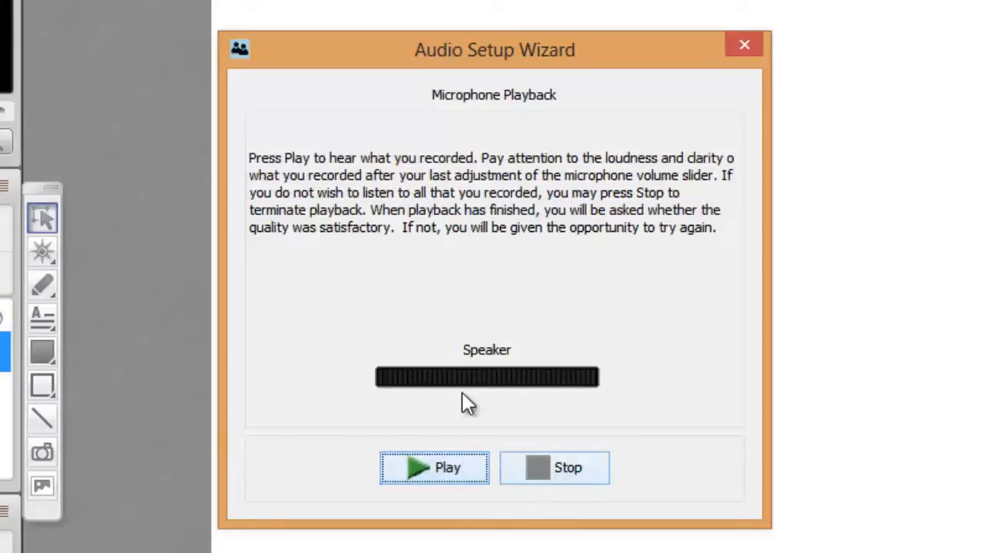
# Play back the recorded voice, confirm audio quality and finish the wizard.
pyautogui.click(443, 469)
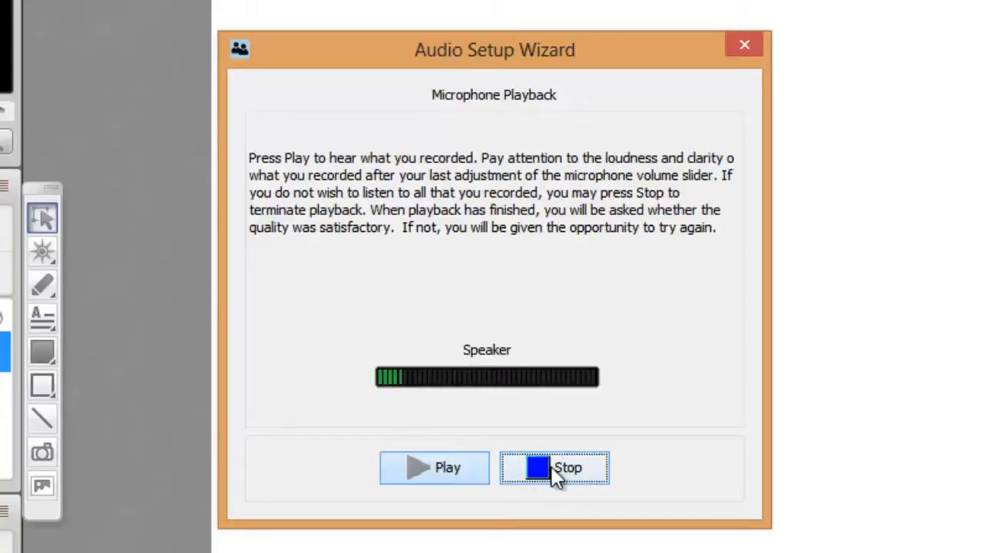
pyautogui.click(556, 476)
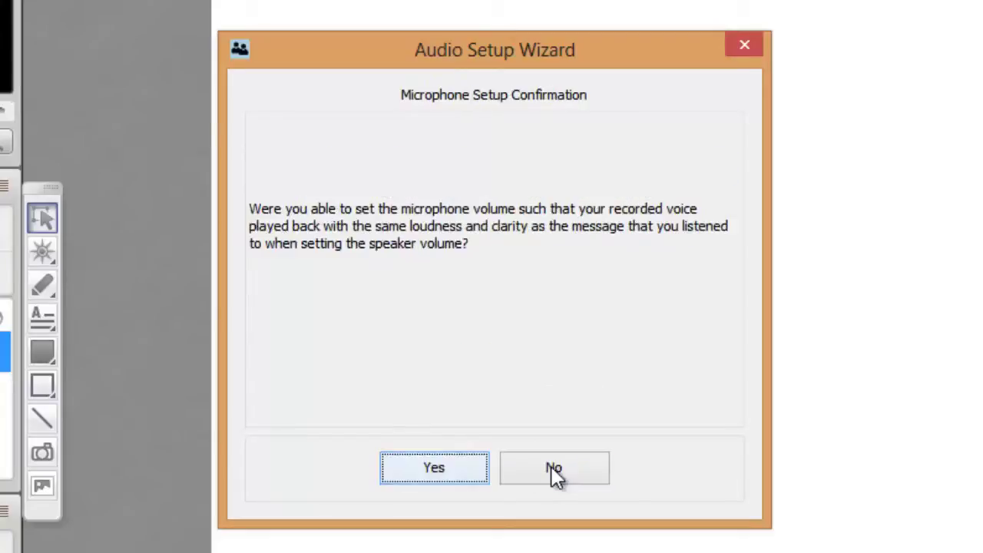
pyautogui.click(482, 467)
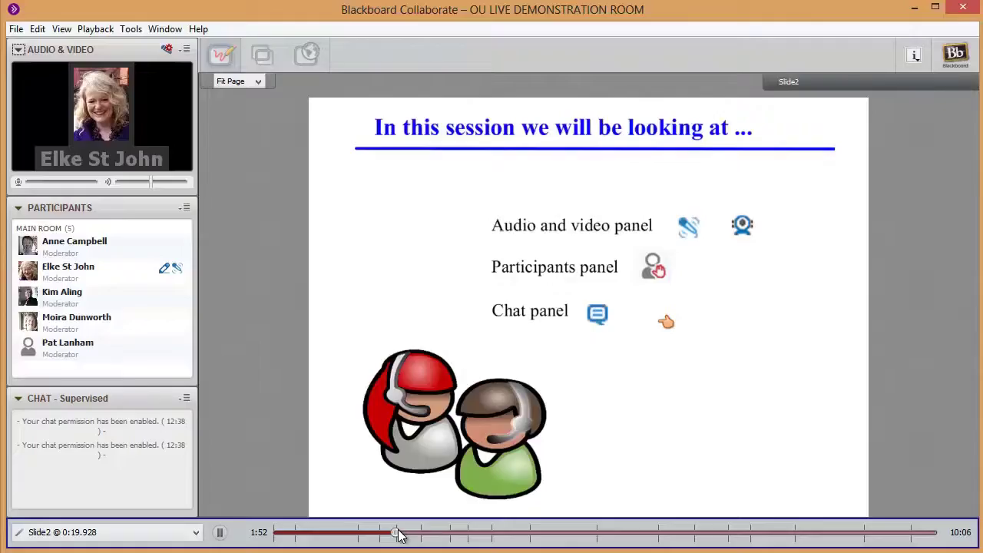
# Drag the playback scrubber forward to the Options Menu: Participants slide.
pyautogui.moveTo(395, 533); pyautogui.dragTo(530, 533)
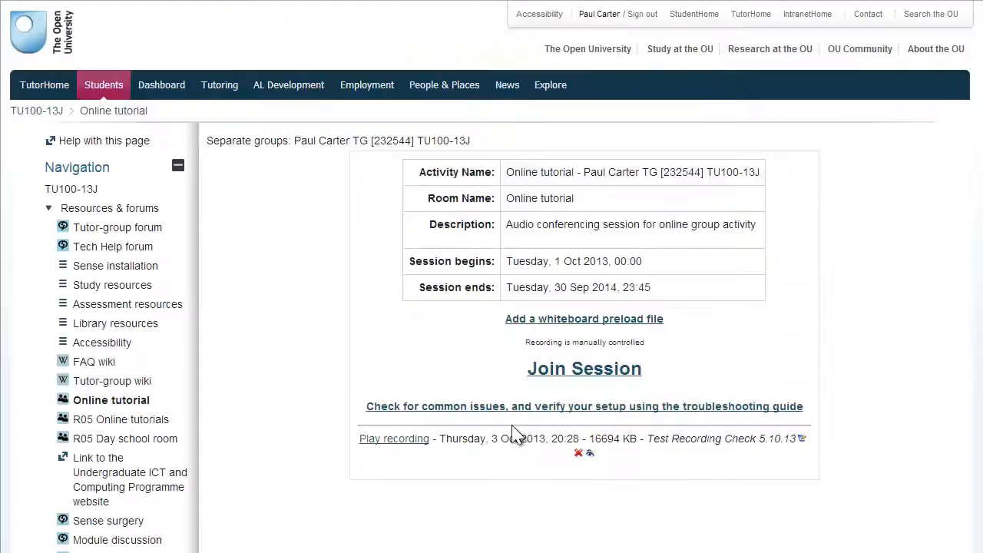
# Launch the saved tutorial recording past the security warning and jump to a later point.
pyautogui.click(400, 444)
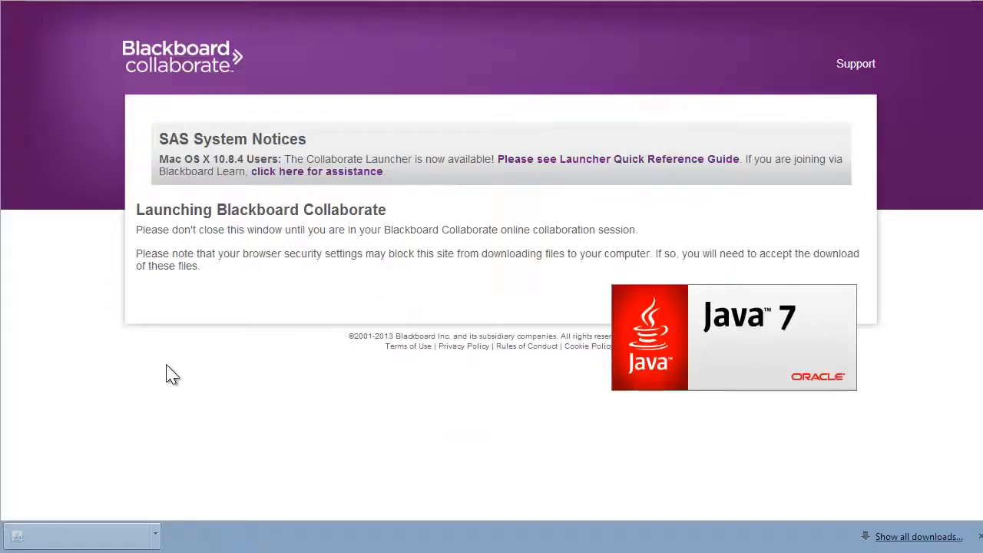
pyautogui.click(829, 396)
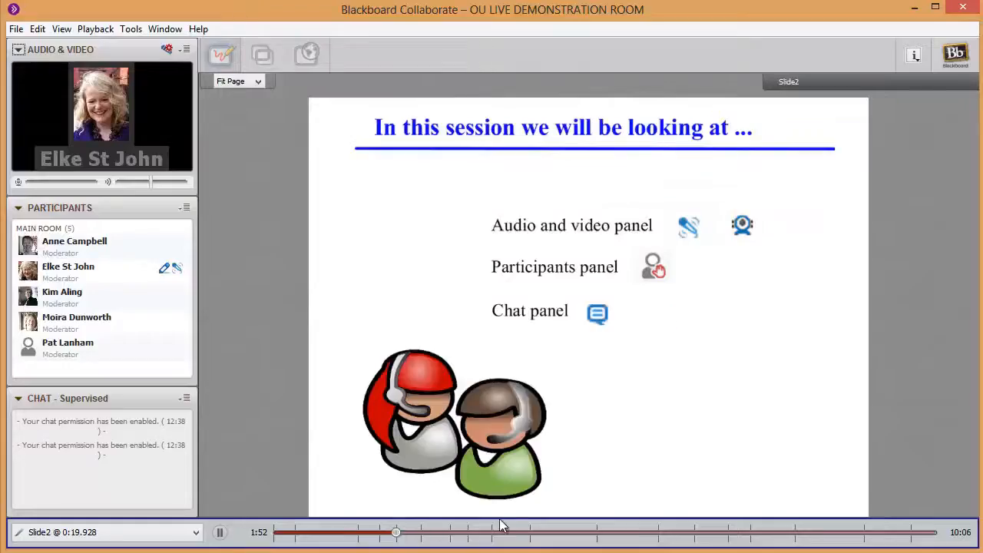
pyautogui.click(531, 533)
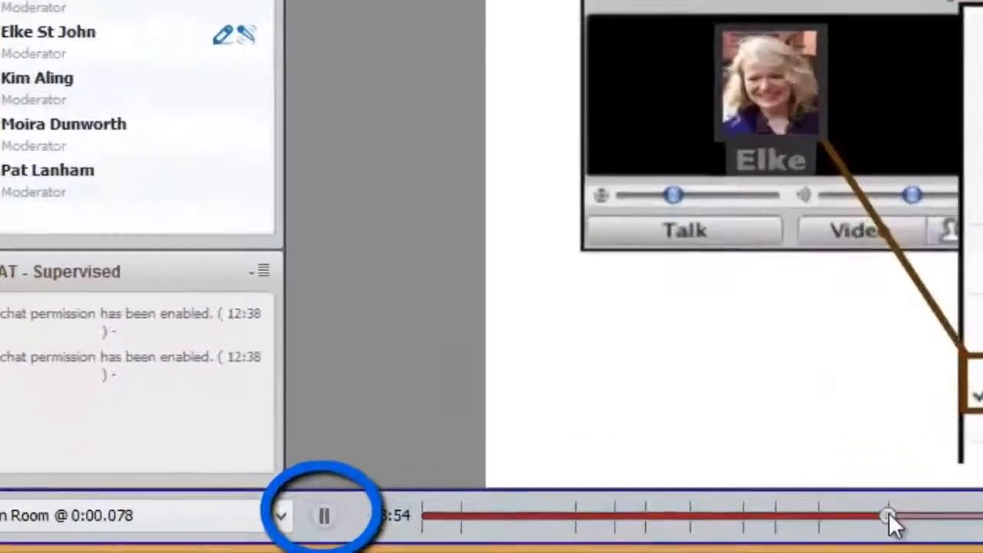